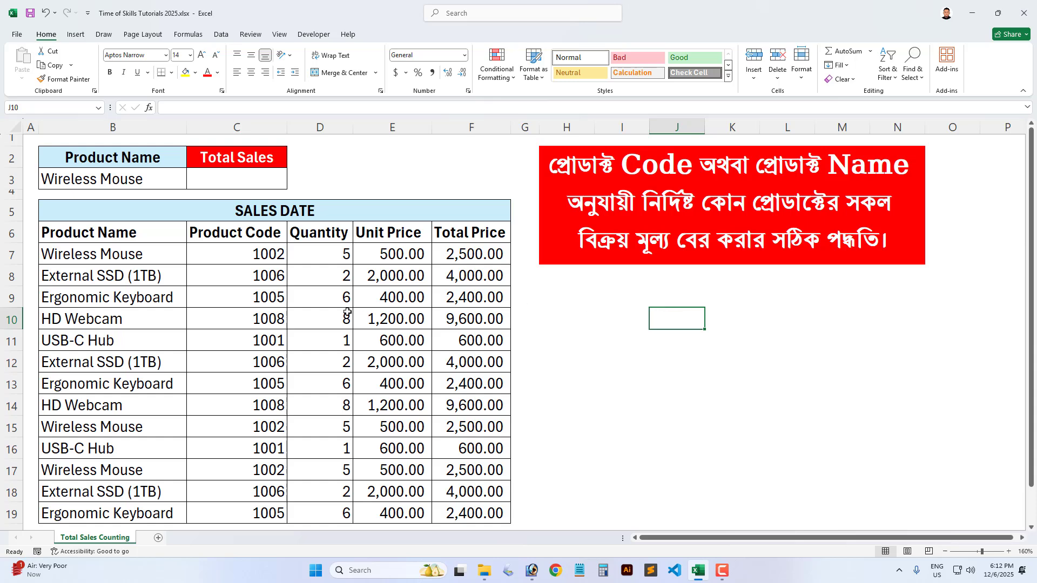
- Examine the lookup cells B3 and C3 alongside the Product Name and Product Code columns of the sales table
{"action": "left_click", "coordinate": [117, 180]}
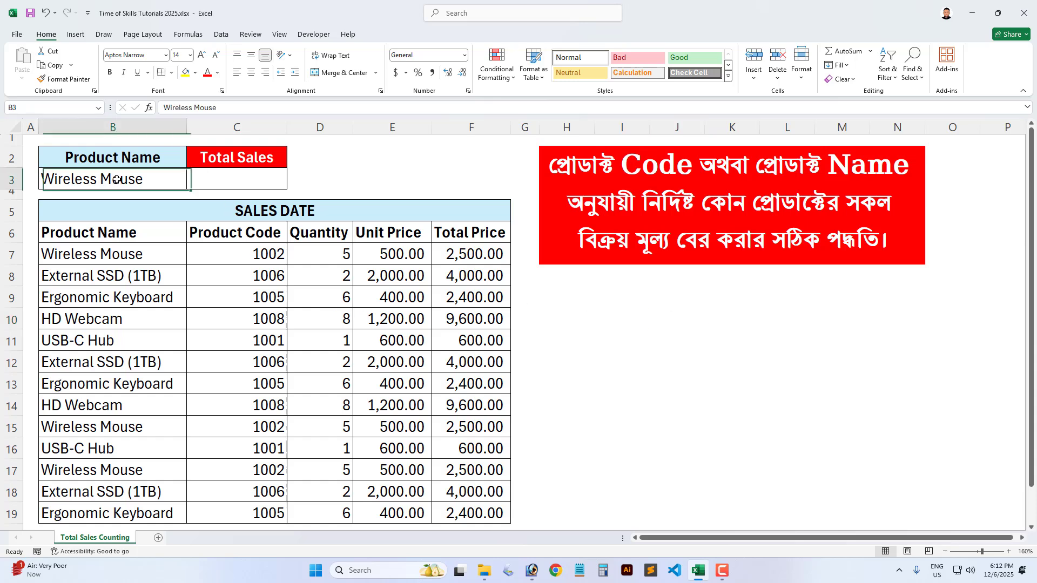
{"action": "left_click", "coordinate": [81, 235]}
{"action": "left_click_drag", "start_coordinate": [93, 232], "coordinate": [86, 259]}
{"action": "left_click", "coordinate": [108, 174]}
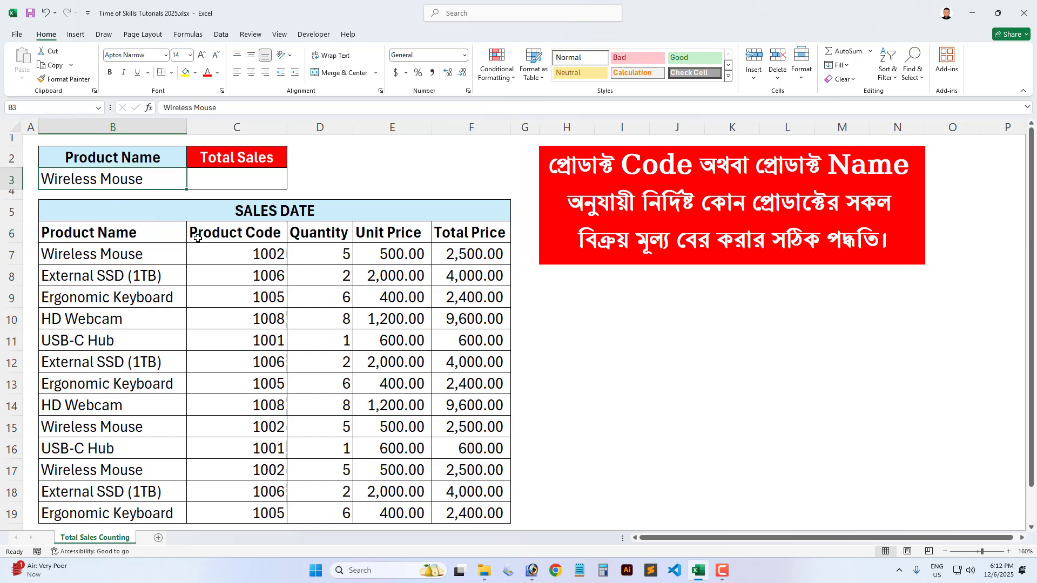
{"action": "left_click_drag", "start_coordinate": [225, 233], "coordinate": [240, 251]}
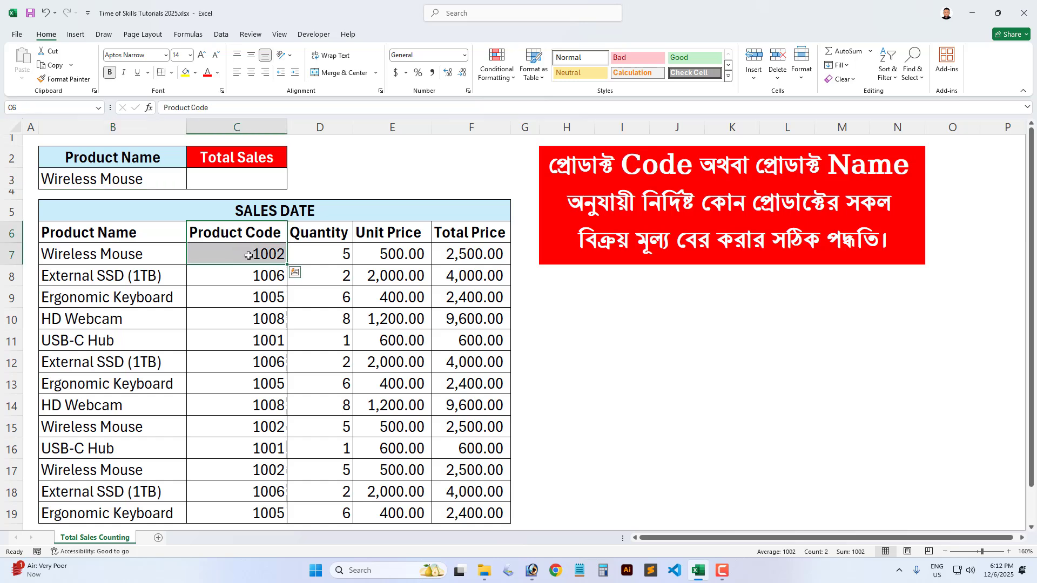
{"action": "left_click", "coordinate": [129, 181]}
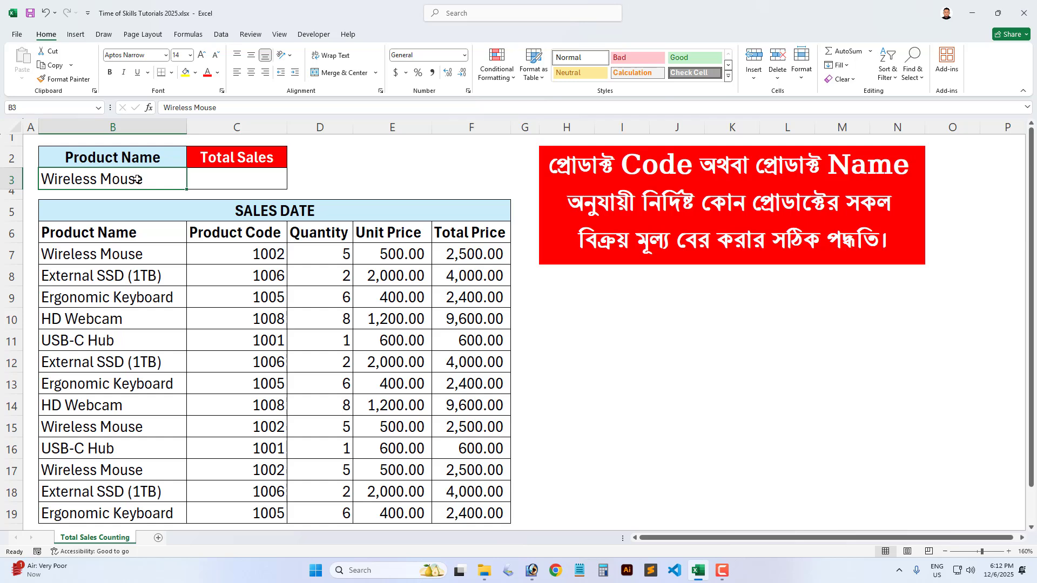
{"action": "left_click", "coordinate": [223, 179]}
{"action": "left_click", "coordinate": [121, 181]}
{"action": "left_click", "coordinate": [110, 252]}
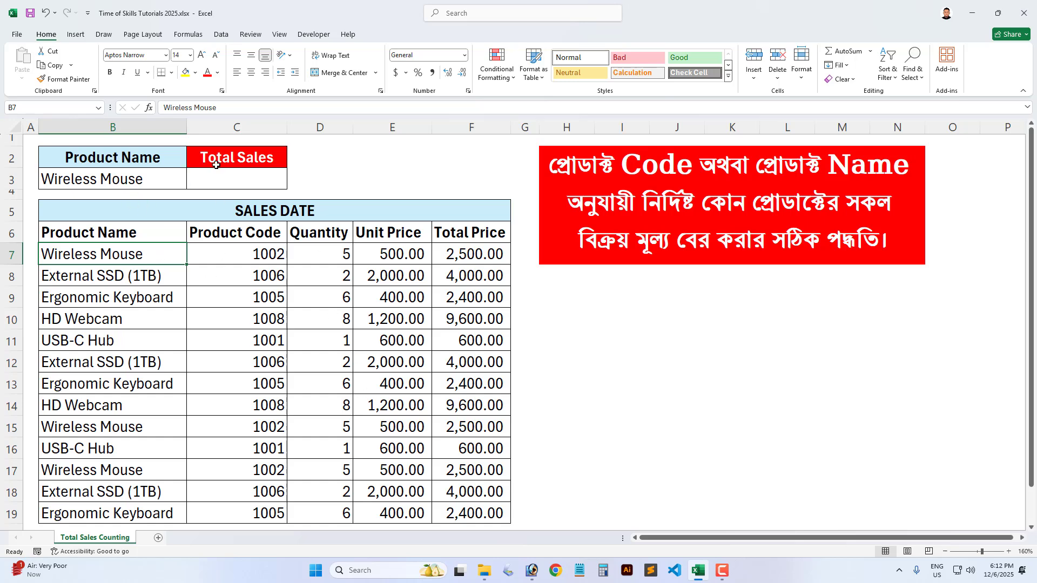
{"action": "left_click", "coordinate": [236, 176]}
{"action": "left_click", "coordinate": [150, 180]}
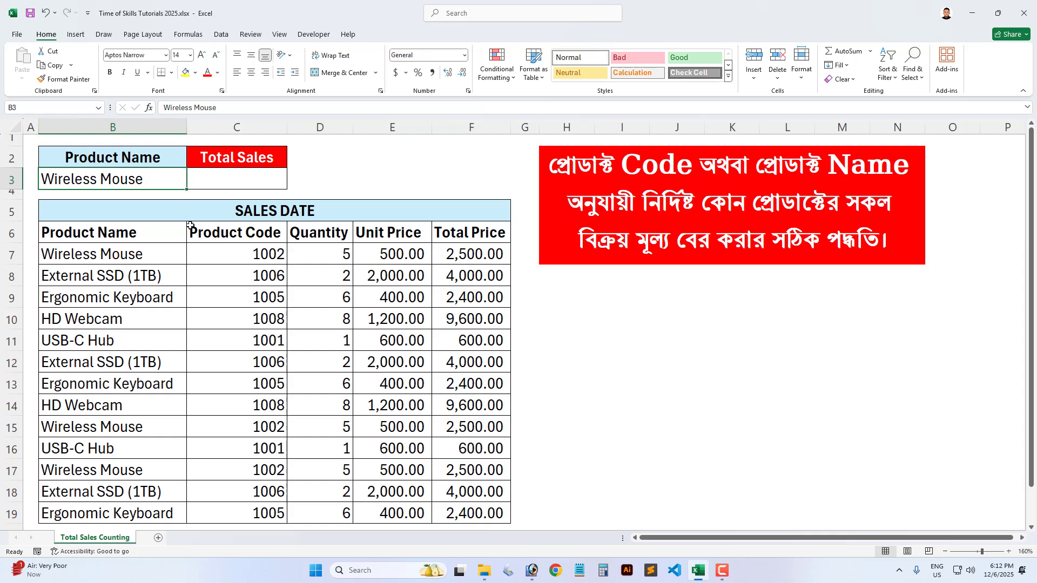
- Change the lookup header in B2 to "Product Code" and enter the code 1002 in B3
{"action": "double_click", "coordinate": [160, 159]}
{"action": "left_click_drag", "start_coordinate": [160, 159], "coordinate": [125, 166]}
{"action": "type", "text": "Code"}
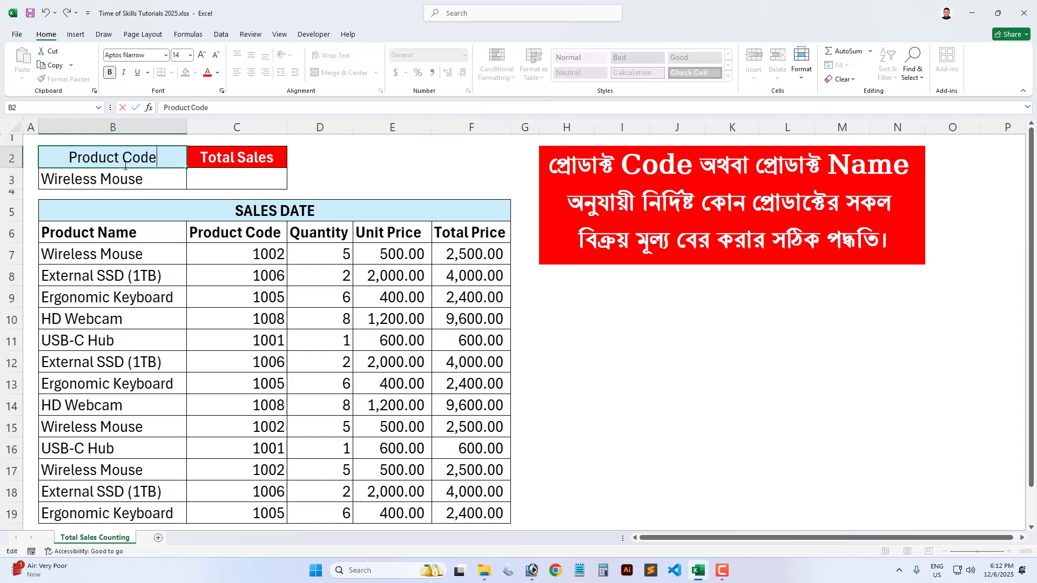
{"action": "key", "text": "Return"}
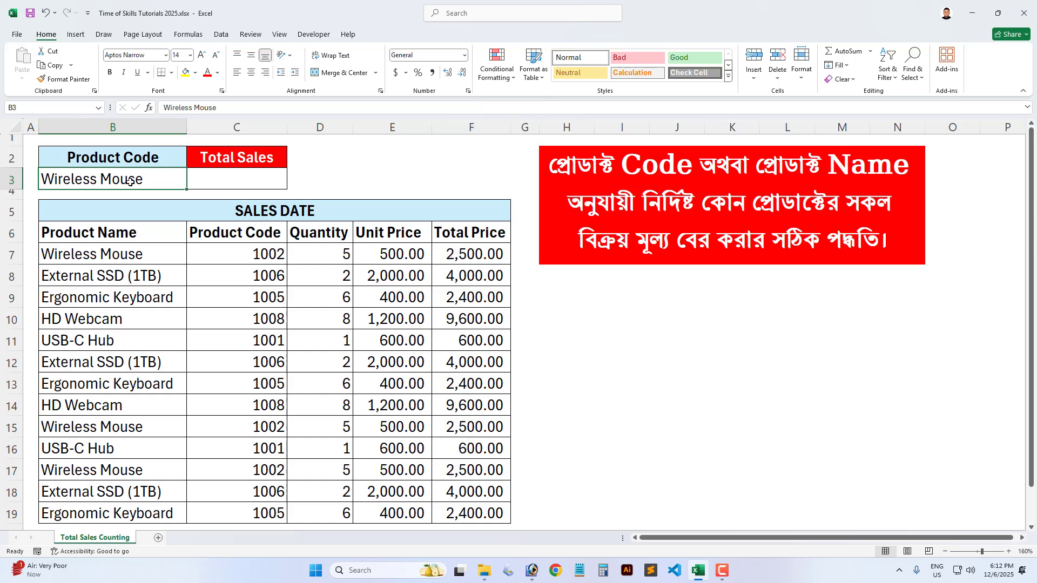
{"action": "type", "text": "1002"}
{"action": "key", "text": "Return"}
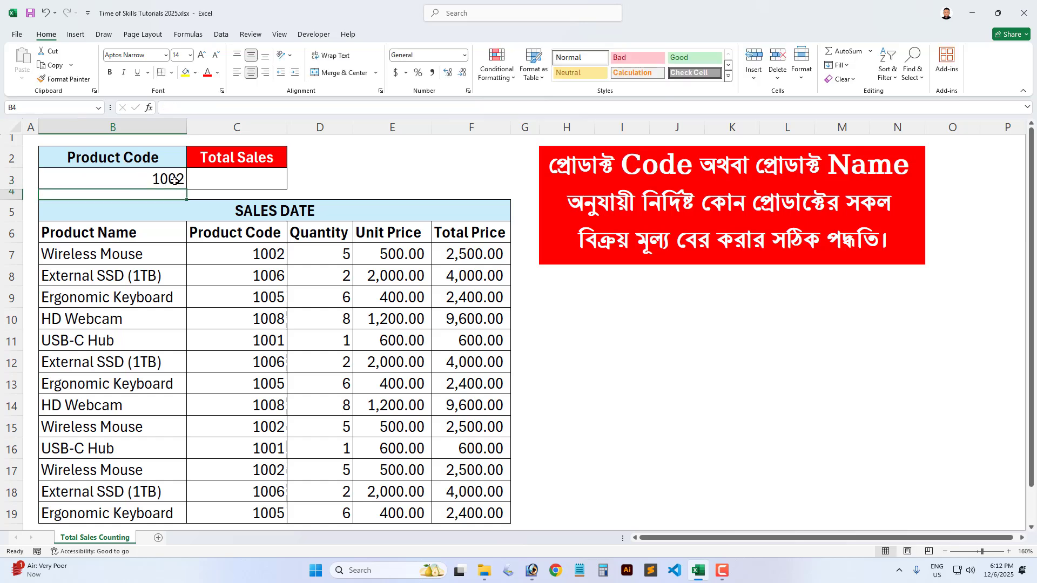
- Begin an IF formula in the Total Sales cell C3 that tests whether B3 is greater than 0
{"action": "left_click", "coordinate": [146, 254]}
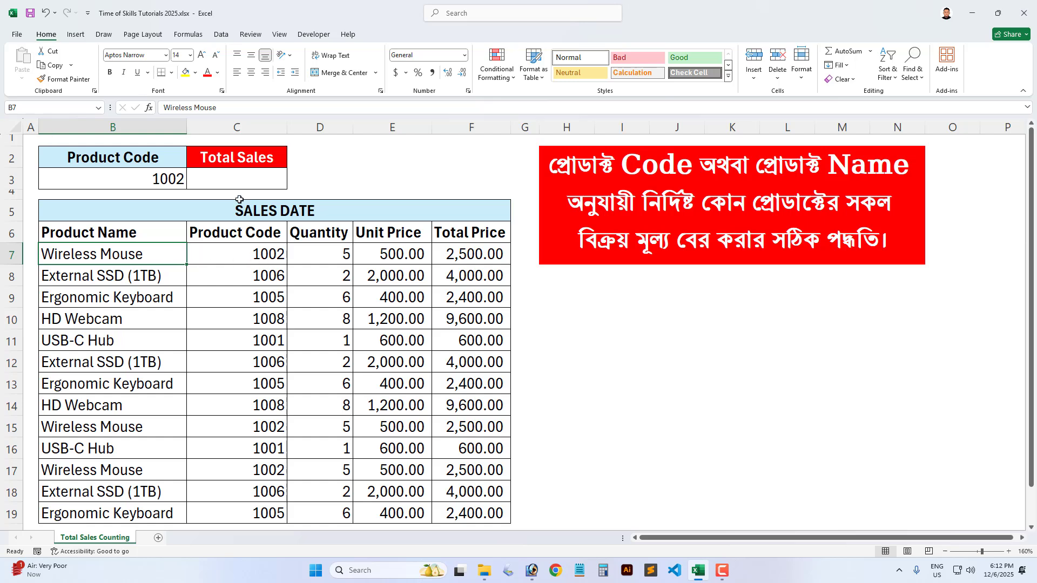
{"action": "left_click", "coordinate": [242, 174]}
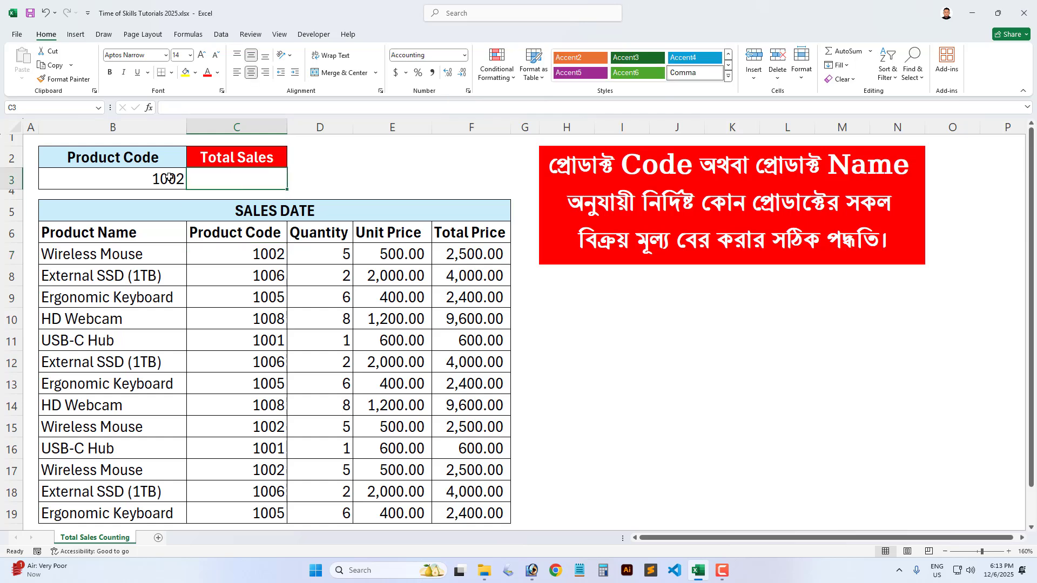
{"action": "type", "text": "="}
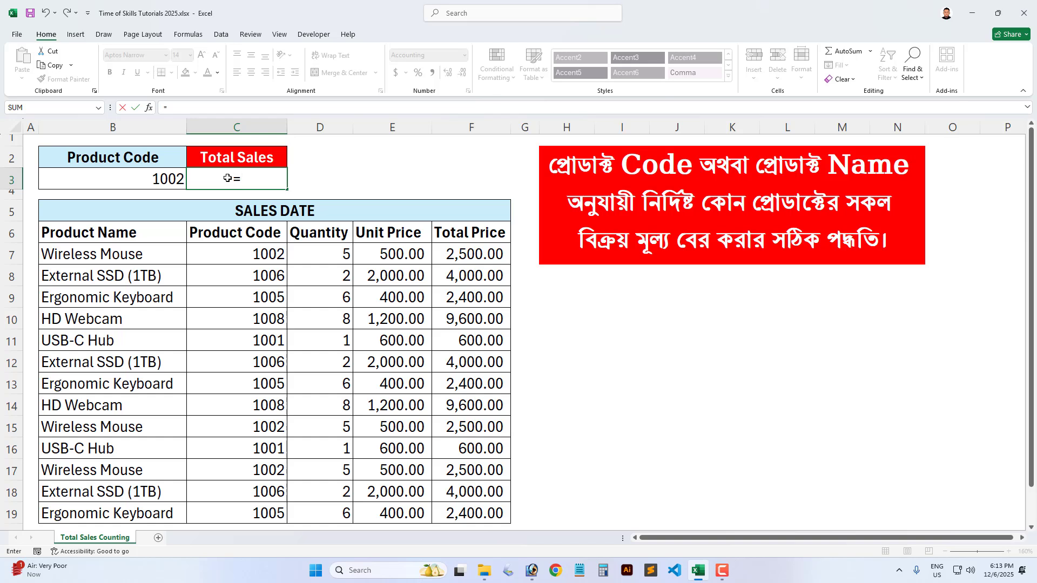
{"action": "type", "text": "if("}
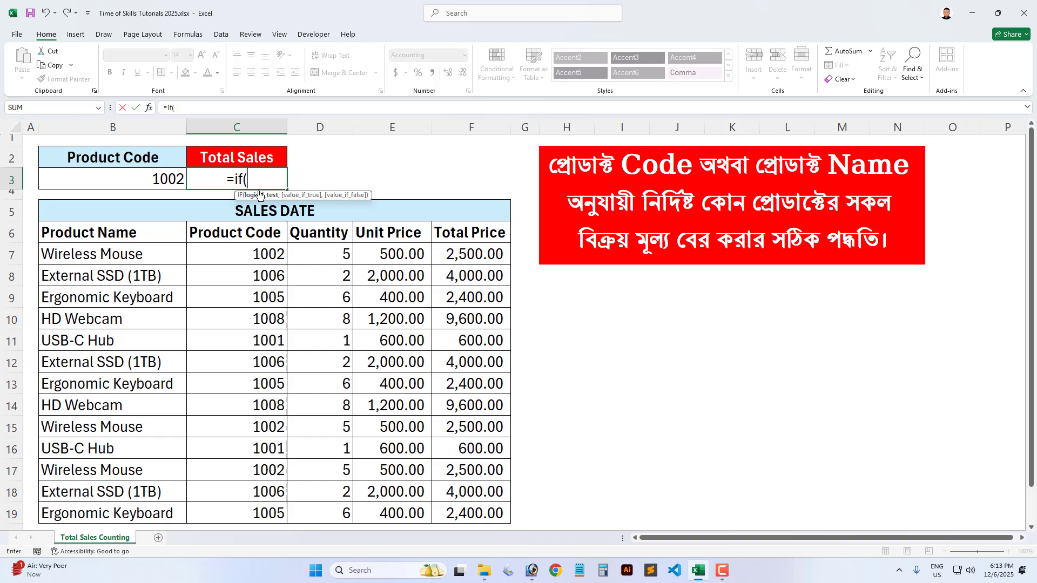
{"action": "left_click", "coordinate": [141, 176]}
{"action": "type", "text": ">0"}
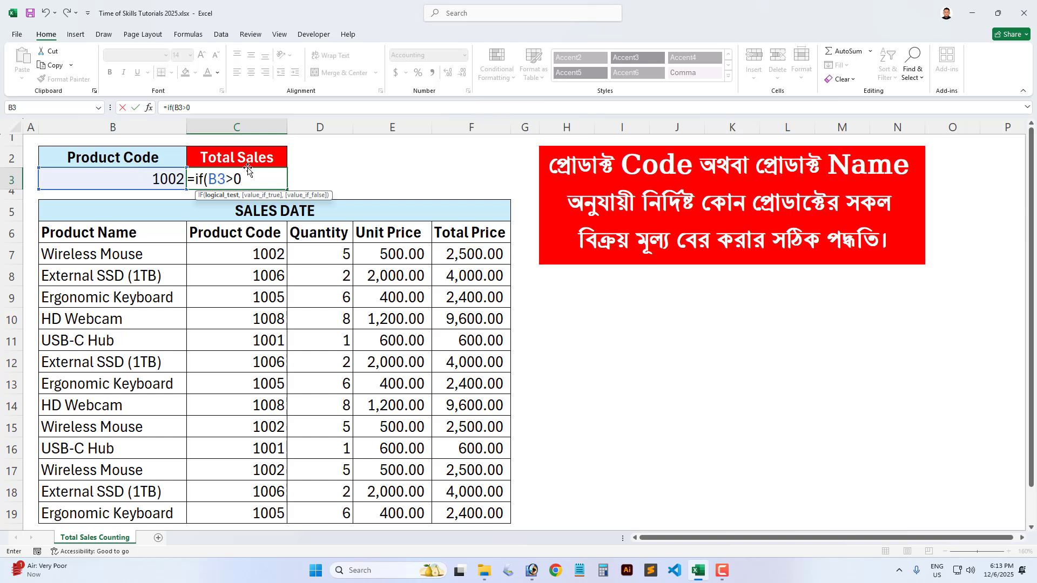
{"action": "type", "text": ","}
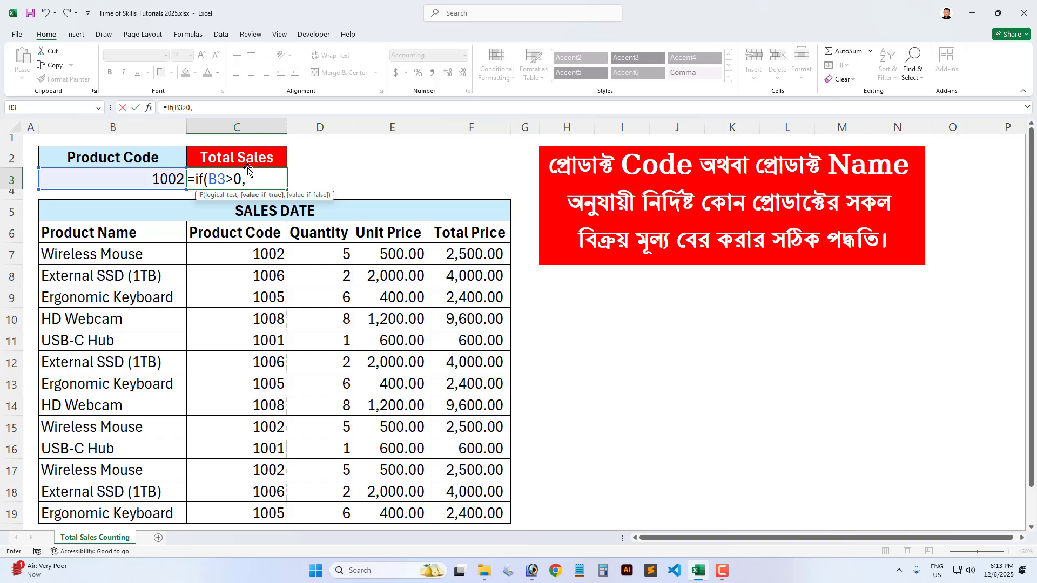
- Add DSUM as the value if true, with database B6:F19, field F6 and criteria B2:B3
{"action": "type", "text": "Dsum"}
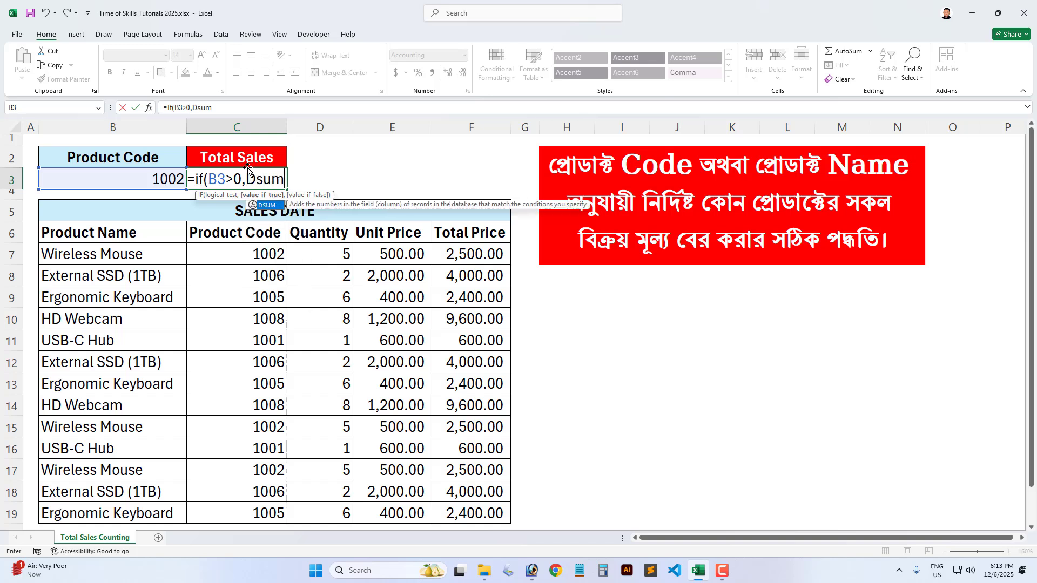
{"action": "key", "text": "Tab"}
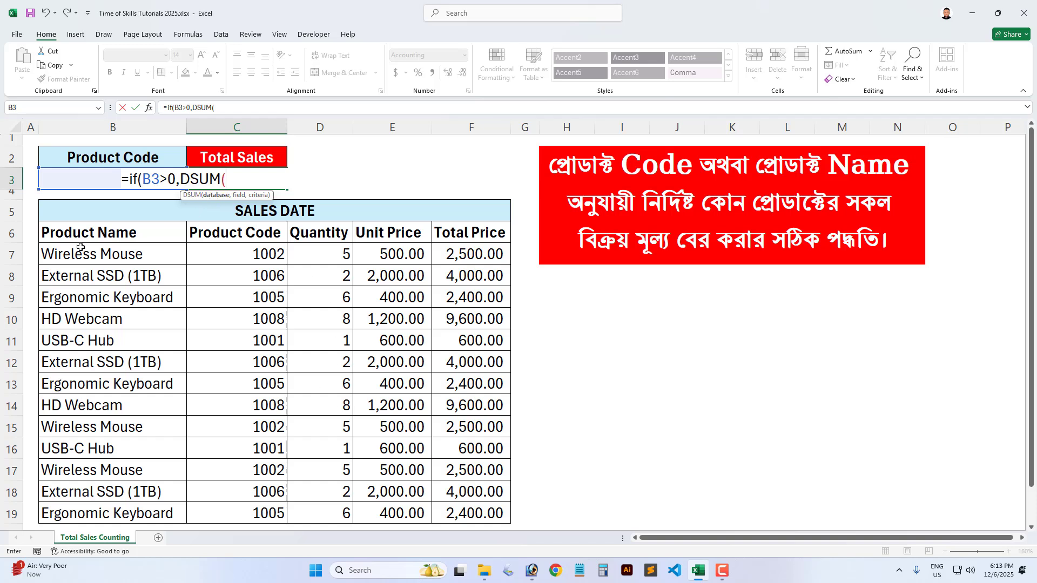
{"action": "left_click_drag", "start_coordinate": [65, 235], "coordinate": [507, 515]}
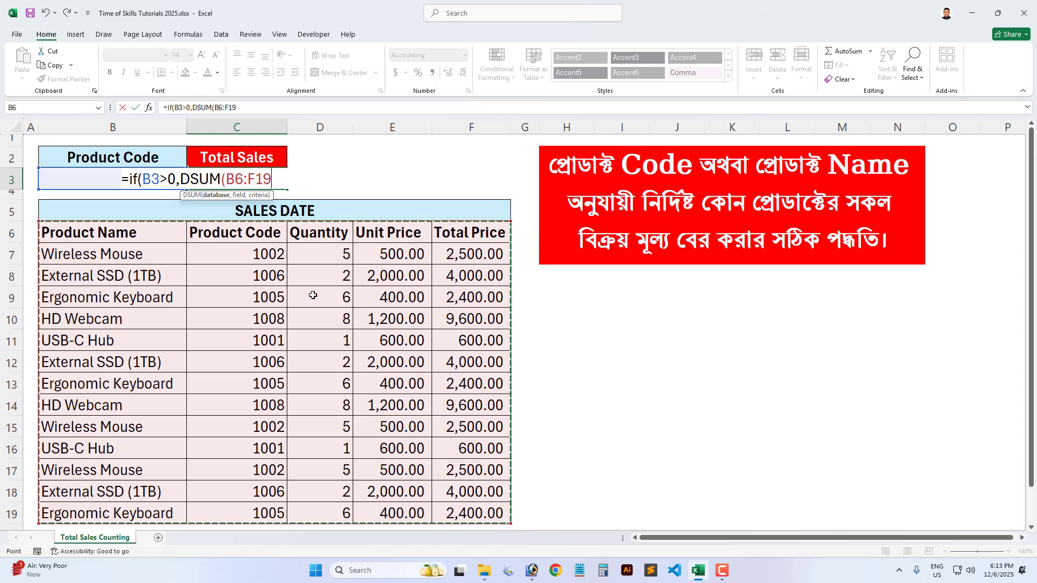
{"action": "type", "text": ","}
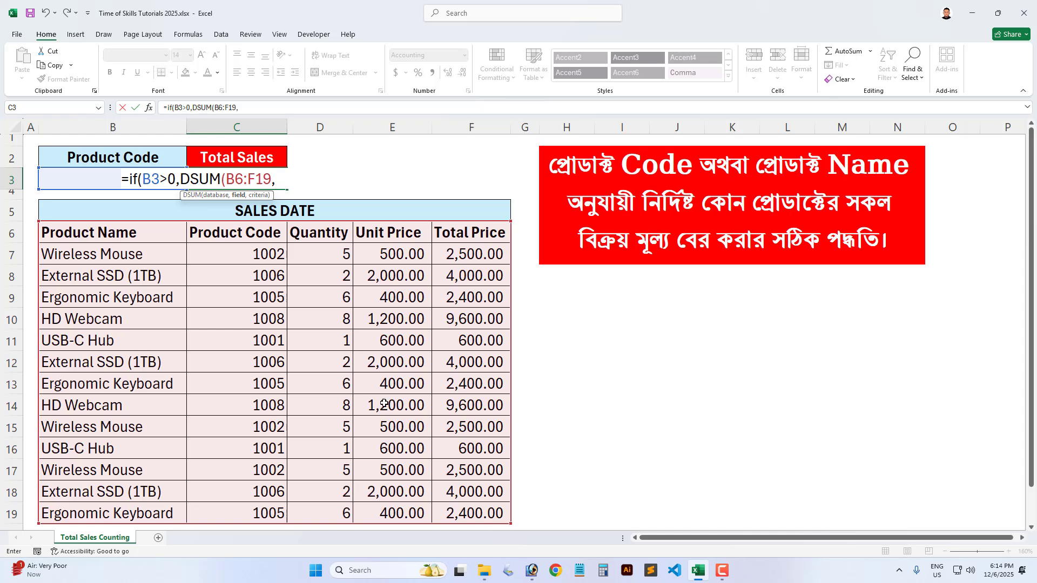
{"action": "left_click", "coordinate": [468, 232]}
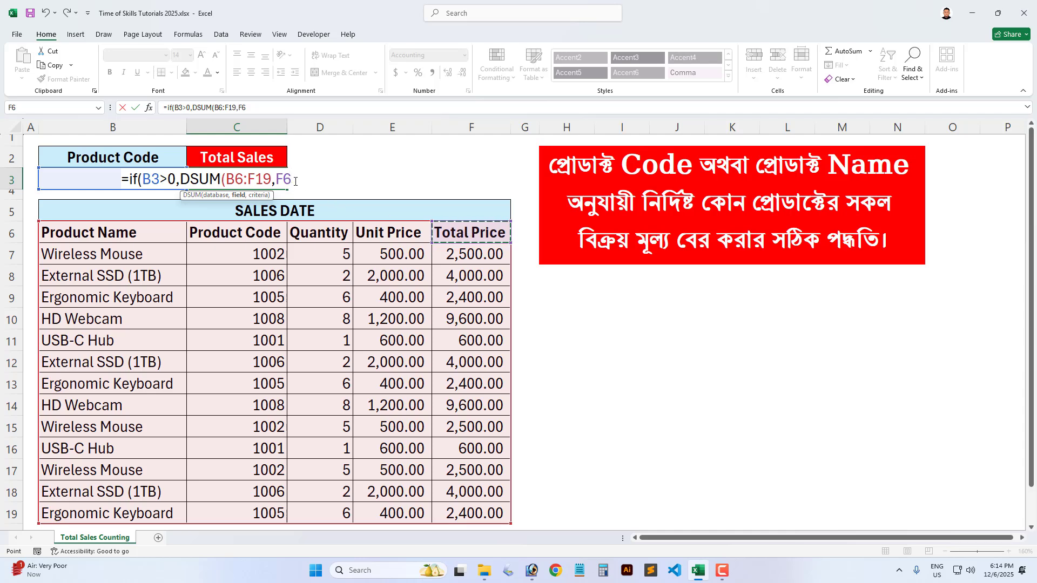
{"action": "type", "text": ","}
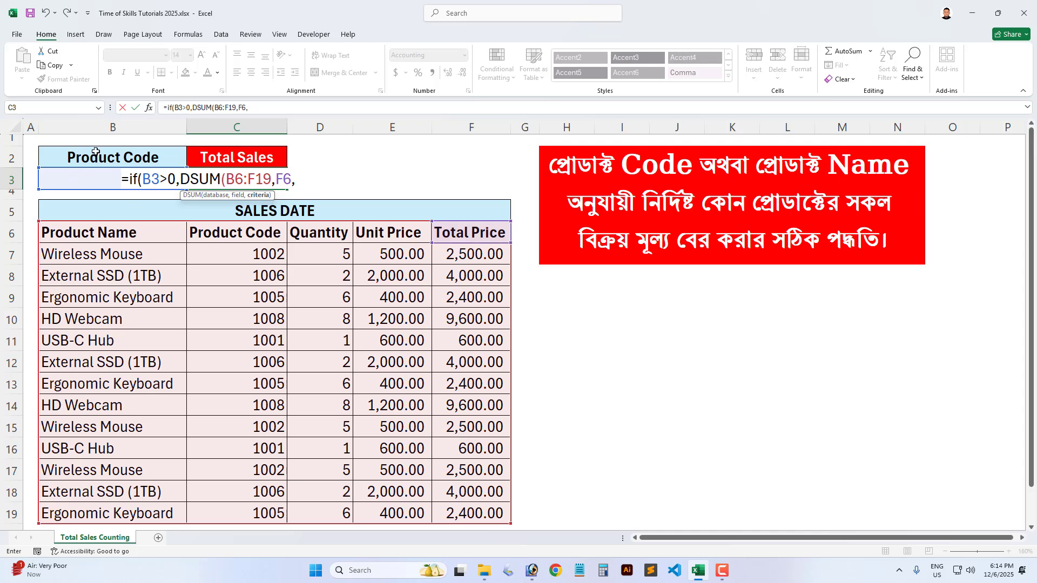
{"action": "left_click_drag", "start_coordinate": [86, 153], "coordinate": [86, 177]}
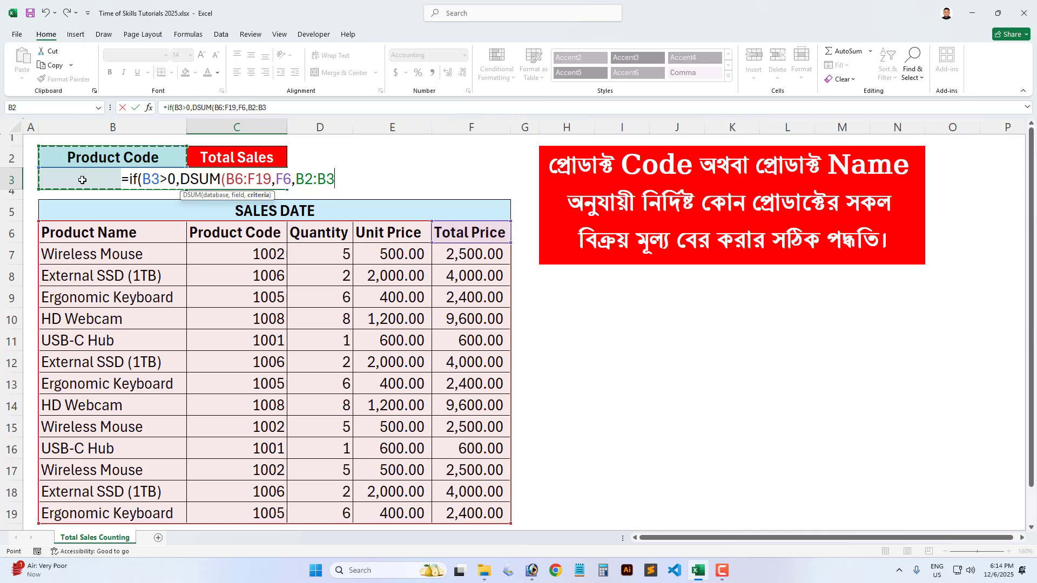
{"action": "type", "text": ")"}
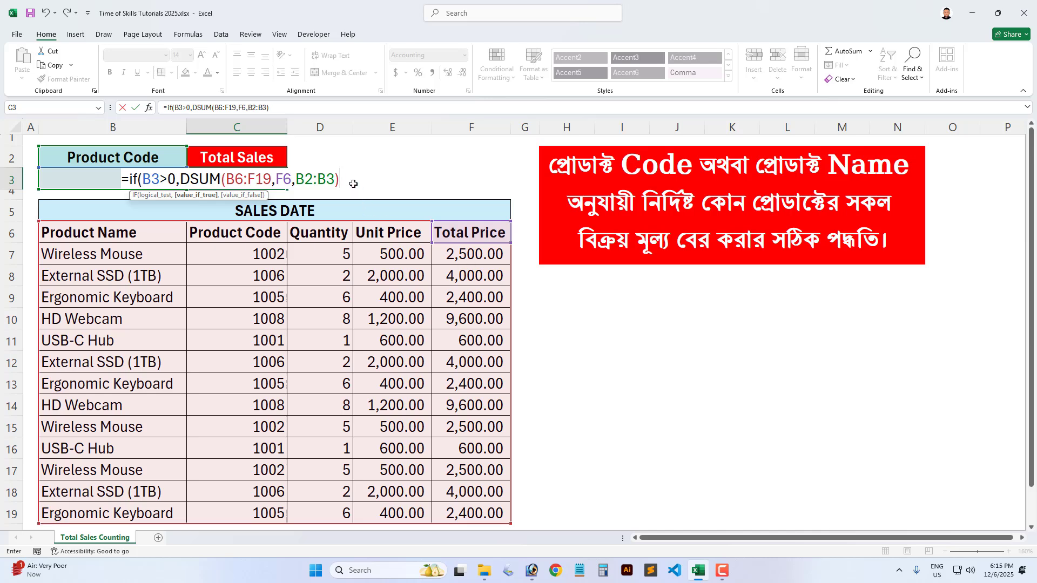
- Complete the formula in C3 with an empty string "" as the value if false, and check the result cell
{"action": "type", "text": ","}
{"action": "type", "text": "\"\""}
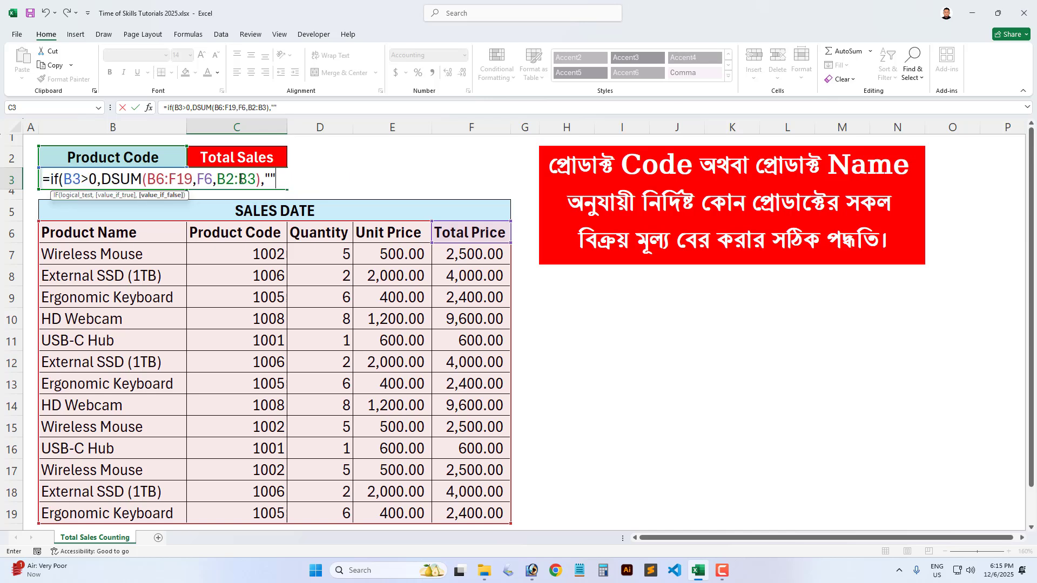
{"action": "type", "text": ")"}
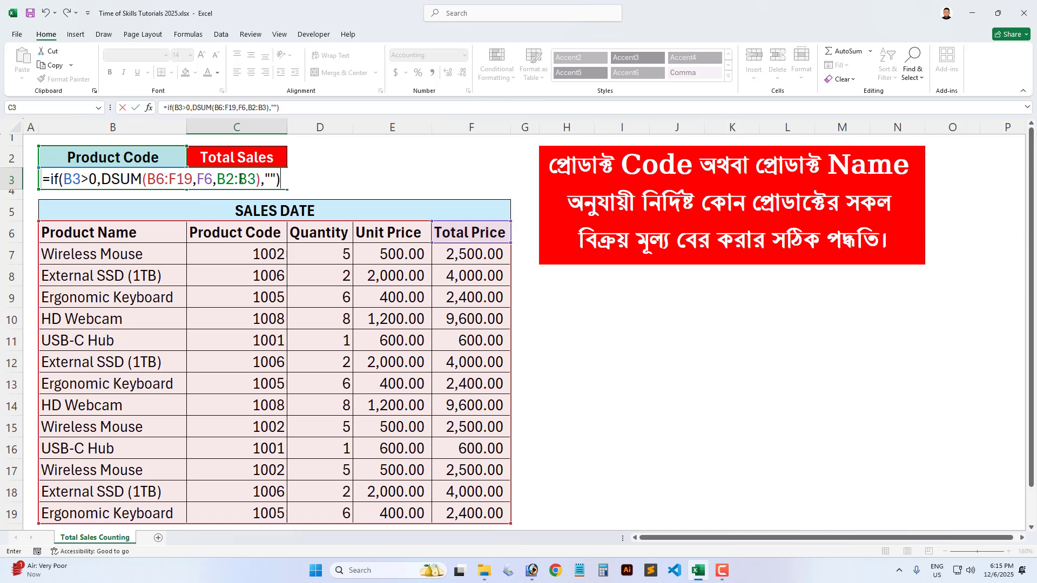
{"action": "key", "text": "Return"}
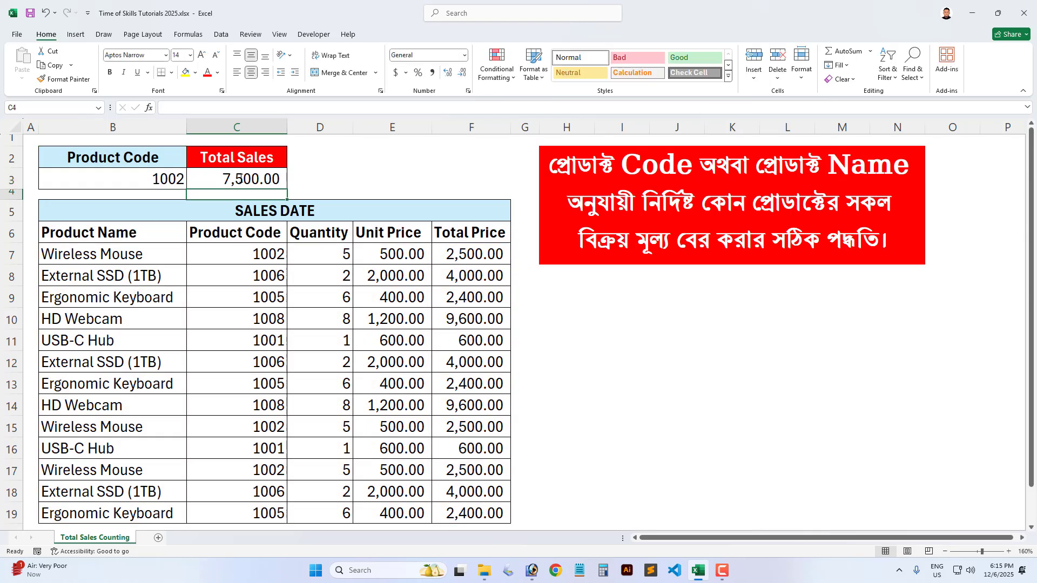
{"action": "left_click", "coordinate": [181, 178]}
{"action": "left_click", "coordinate": [209, 178]}
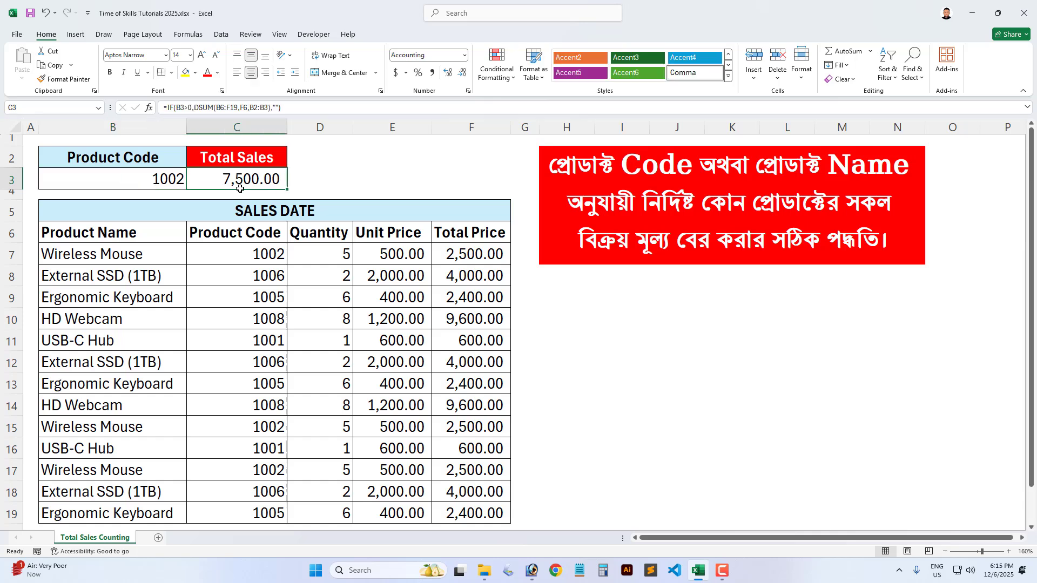
- Set the product code in B3 to 1005 and check it against the Ergonomic Keyboard row
{"action": "left_click", "coordinate": [174, 182]}
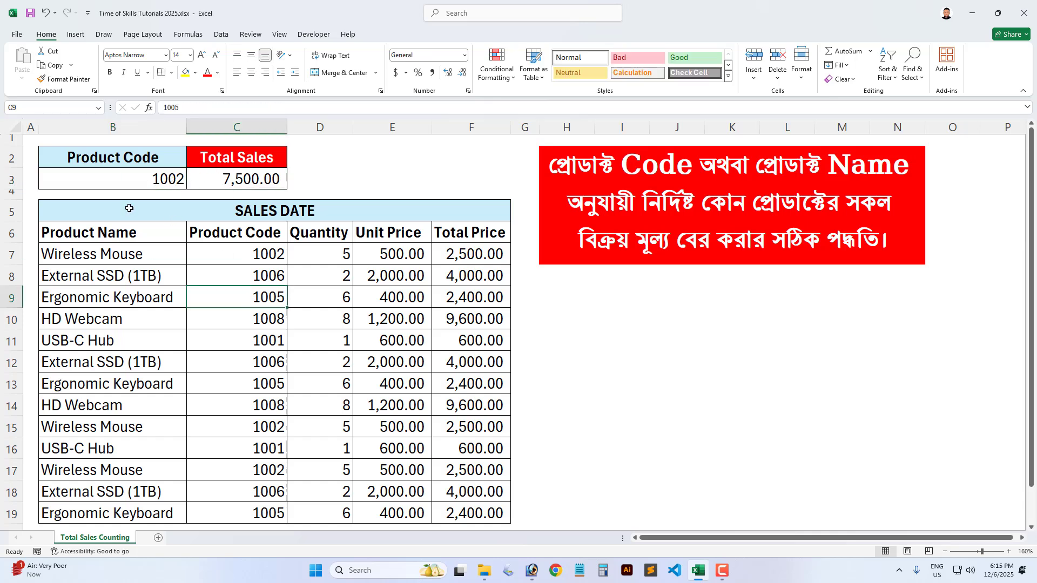
{"action": "type", "text": "1005"}
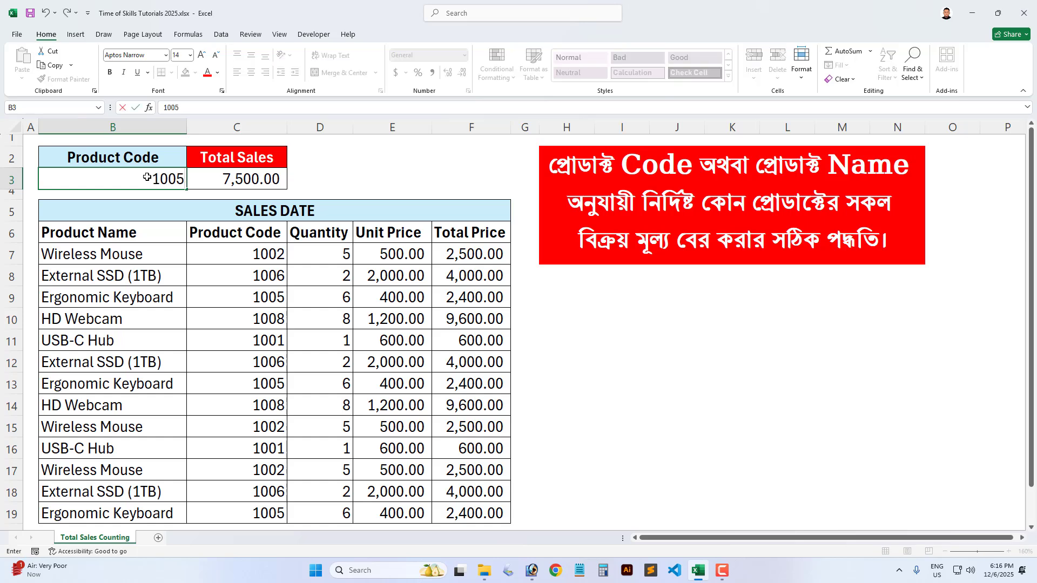
{"action": "key", "text": "Return"}
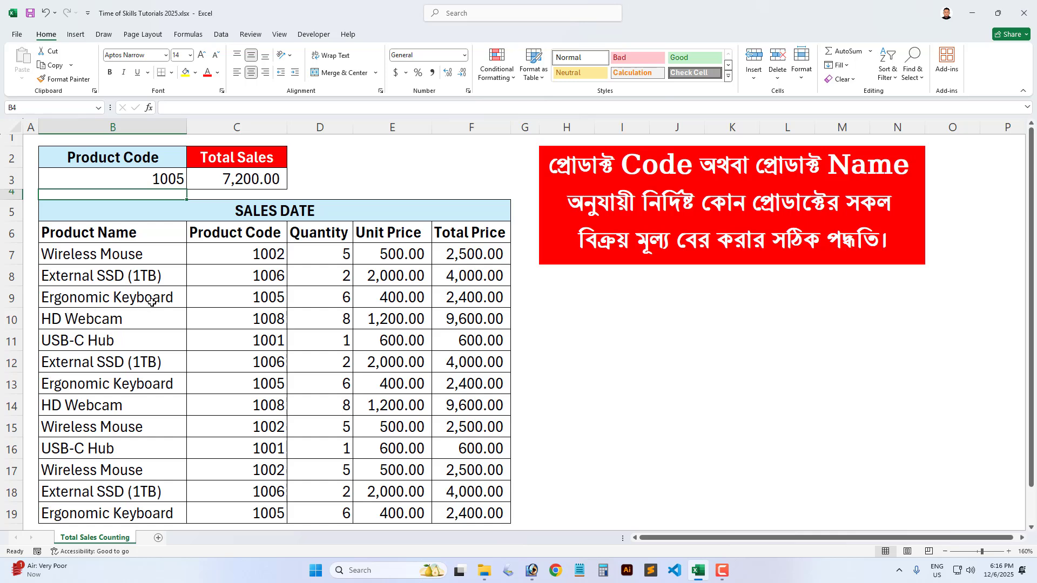
{"action": "left_click", "coordinate": [231, 299]}
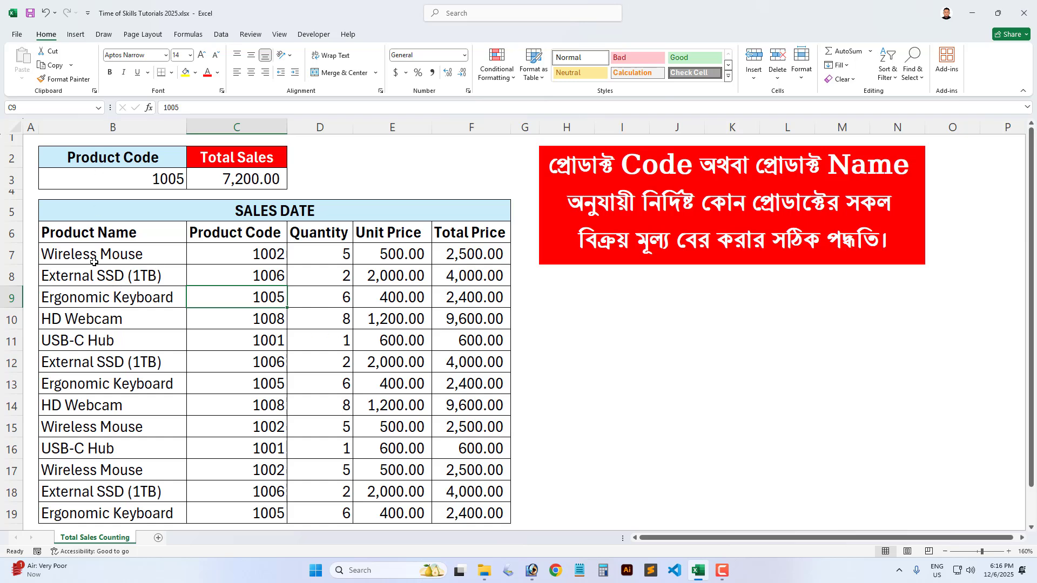
- Change the criteria header in B2 to Product Name so it matches the sales table's column heading
{"action": "left_click", "coordinate": [144, 153]}
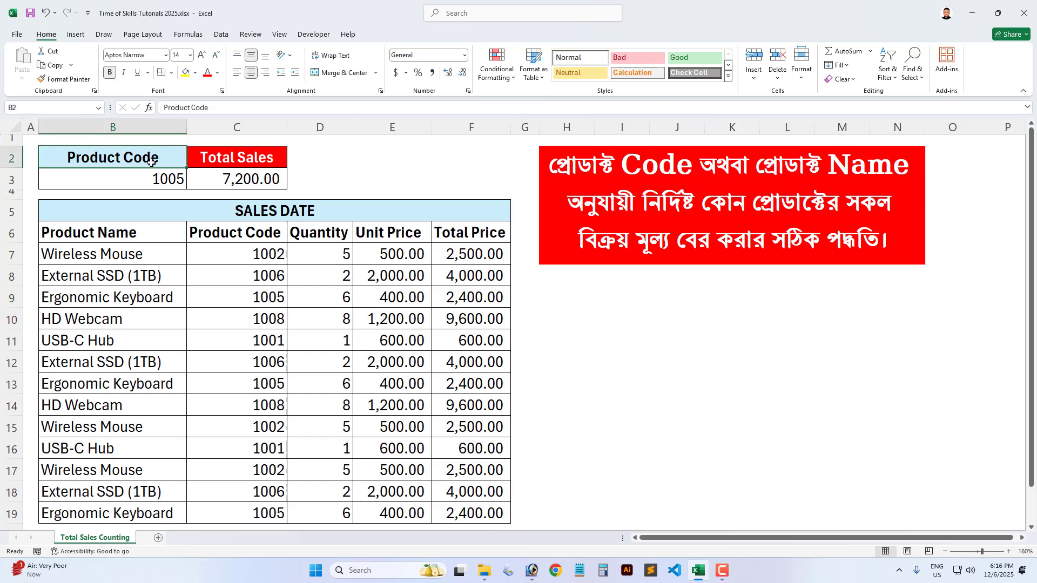
{"action": "double_click", "coordinate": [155, 158]}
{"action": "left_click_drag", "start_coordinate": [158, 158], "coordinate": [126, 158]}
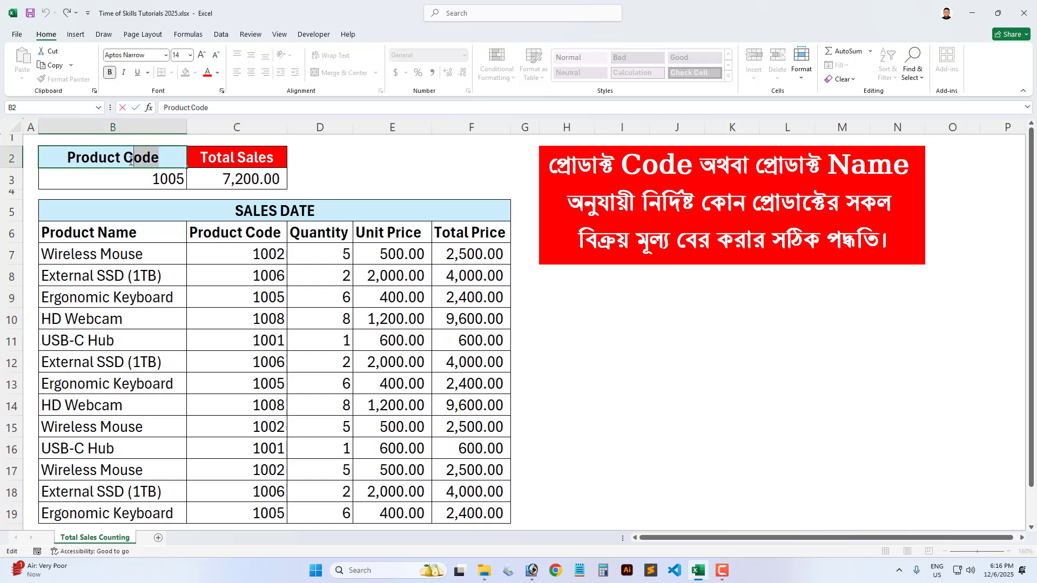
{"action": "left_click", "coordinate": [81, 238]}
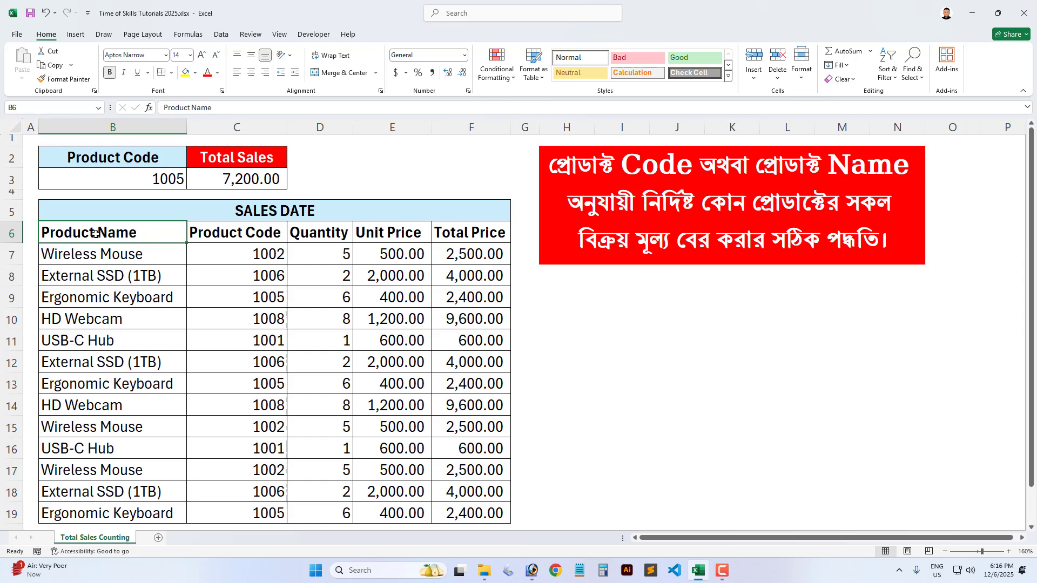
{"action": "double_click", "coordinate": [163, 166]}
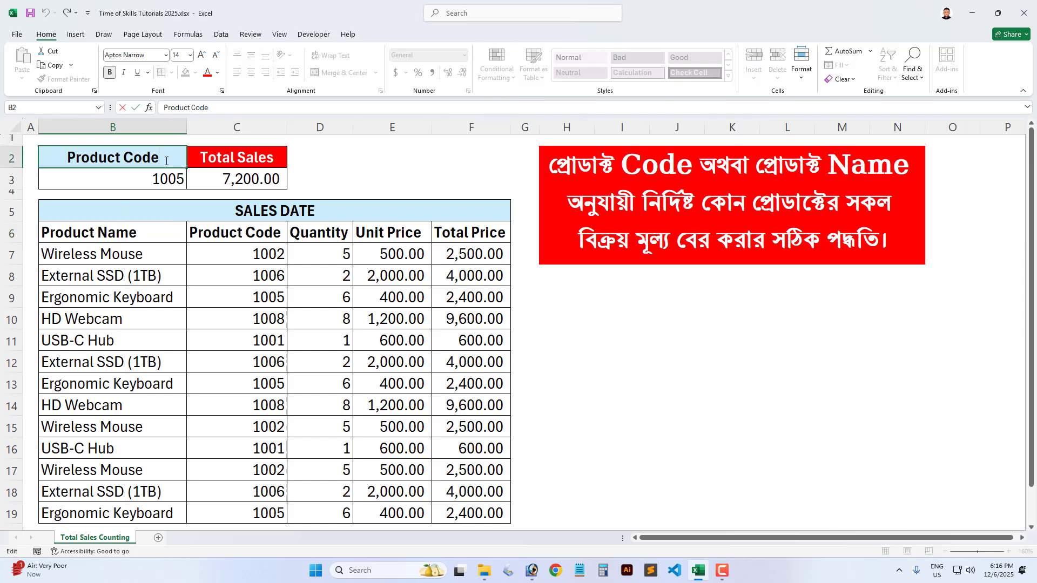
{"action": "left_click_drag", "start_coordinate": [160, 158], "coordinate": [125, 158]}
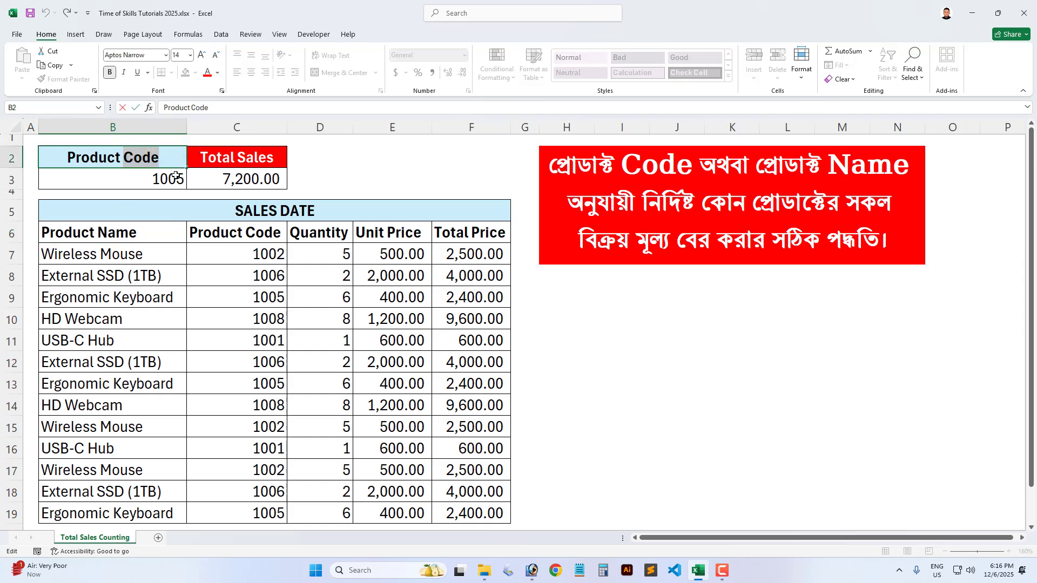
{"action": "type", "text": "Name"}
{"action": "key", "text": "Return"}
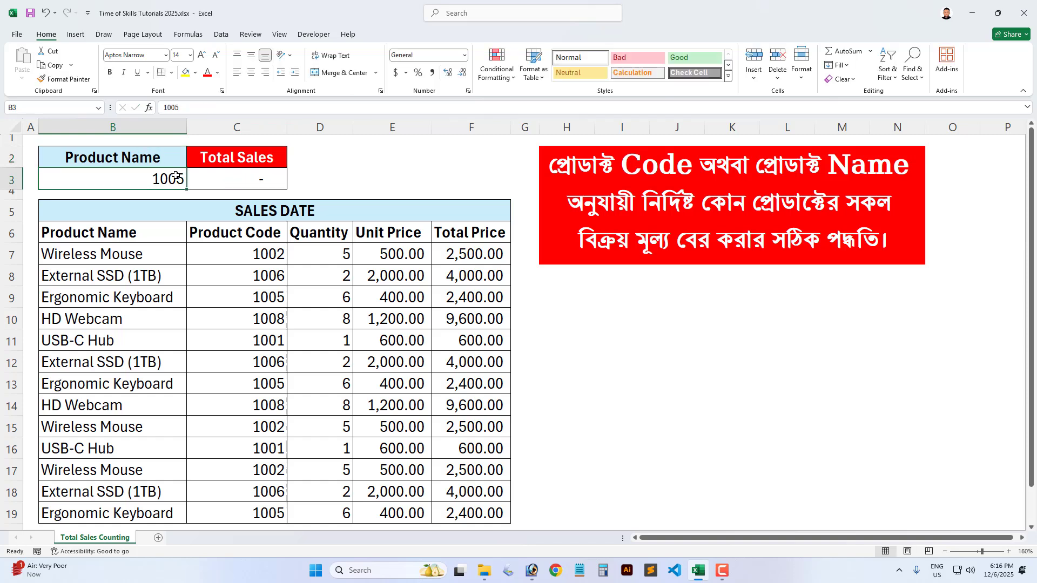
{"action": "left_click", "coordinate": [152, 160]}
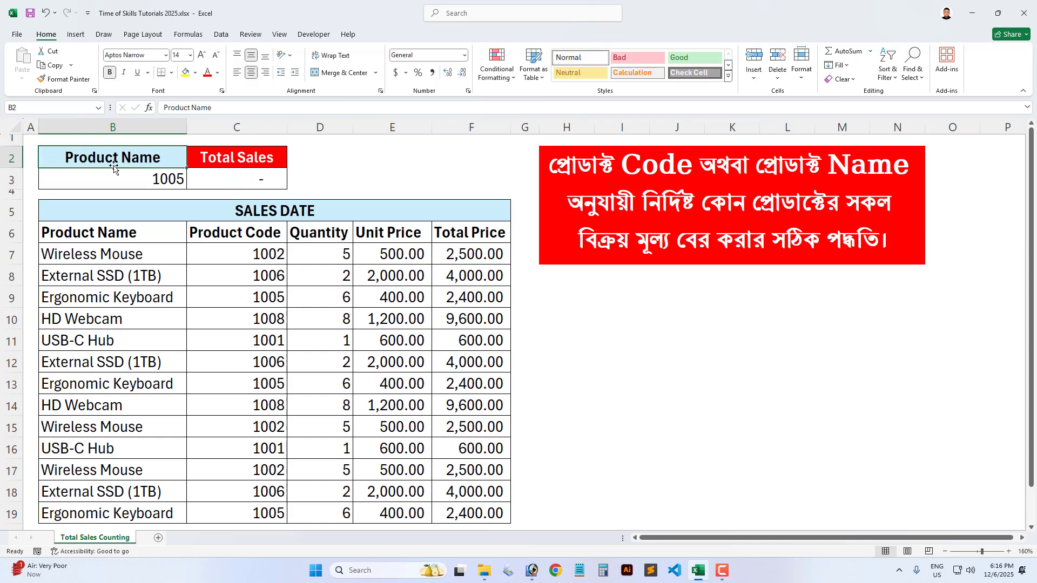
- Clear the product code from B3 and check the Total Sales formula cell C3
{"action": "left_click", "coordinate": [158, 184]}
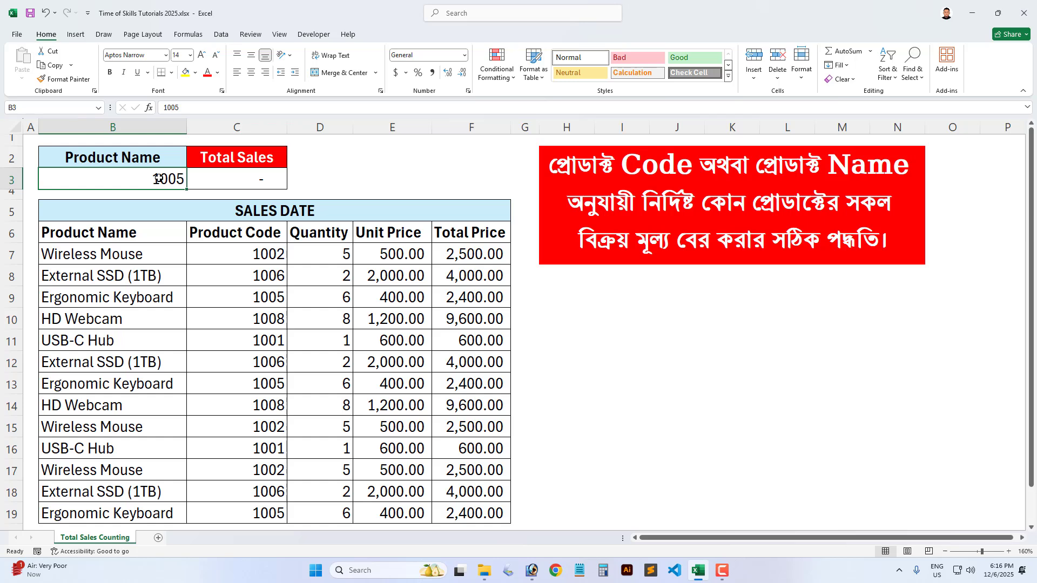
{"action": "key", "text": "Delete"}
{"action": "left_click", "coordinate": [229, 176]}
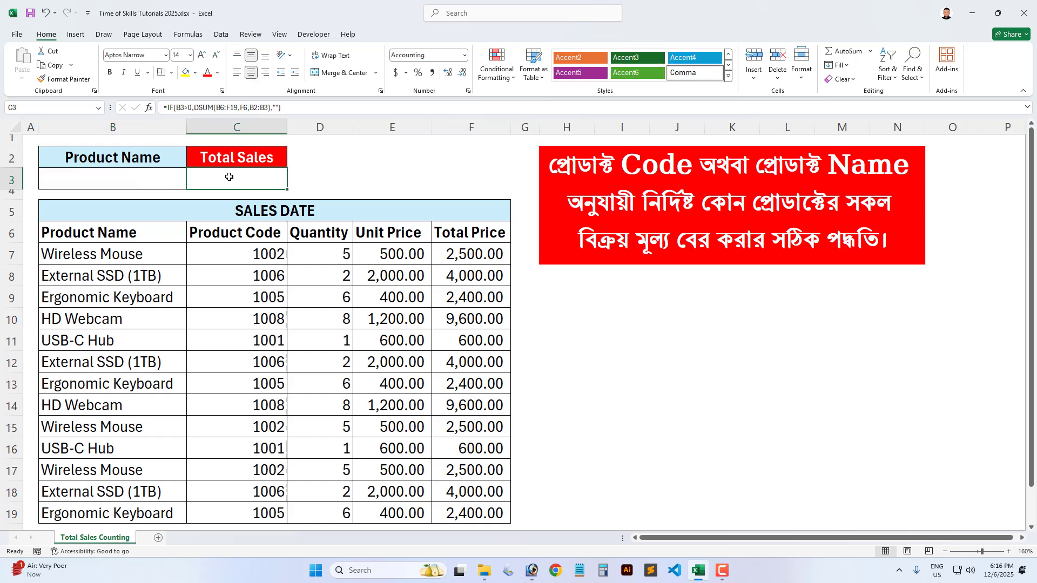
- Copy the product name Wireless Mouse from B7 into B3 and check the Total Sales result in C3
{"action": "left_click", "coordinate": [101, 252]}
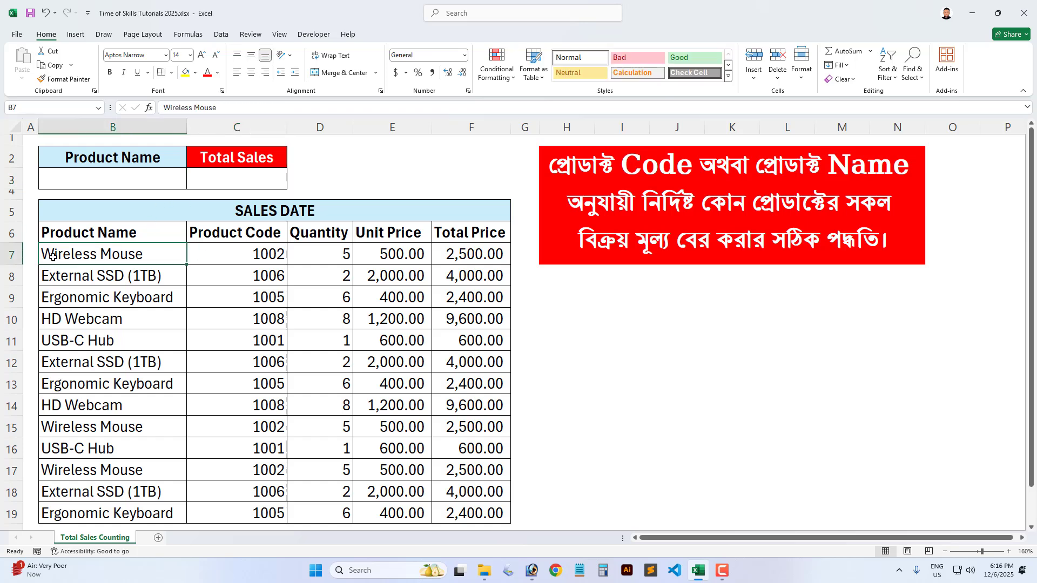
{"action": "key", "text": "ctrl+c"}
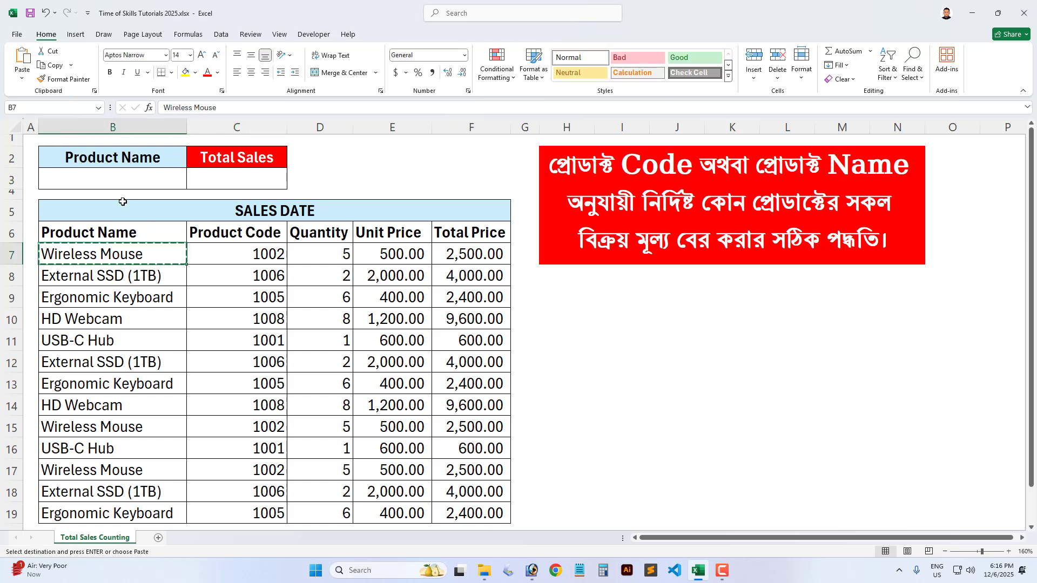
{"action": "left_click", "coordinate": [123, 181]}
{"action": "key", "text": "Return"}
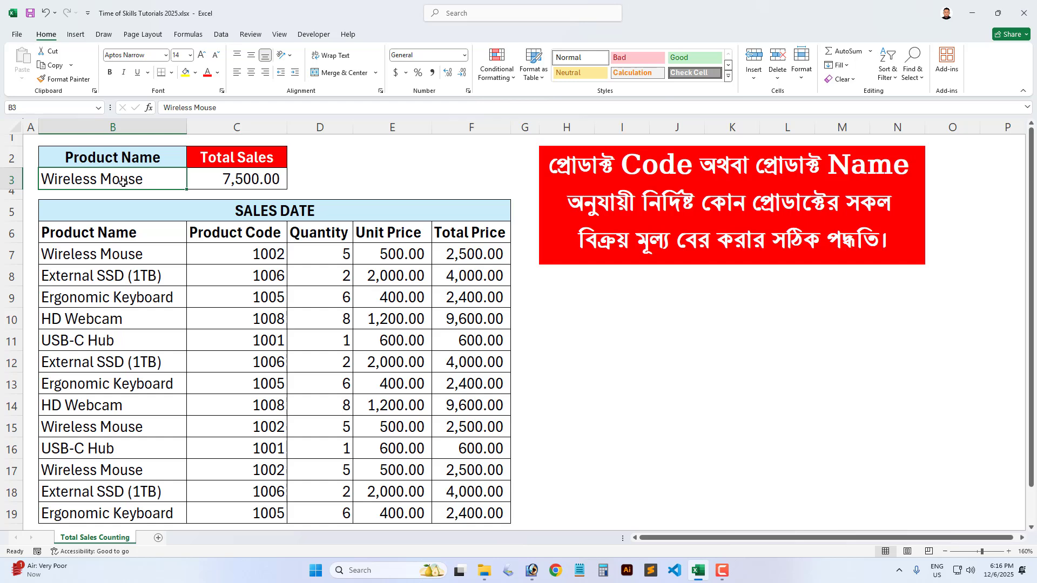
{"action": "left_click", "coordinate": [115, 255]}
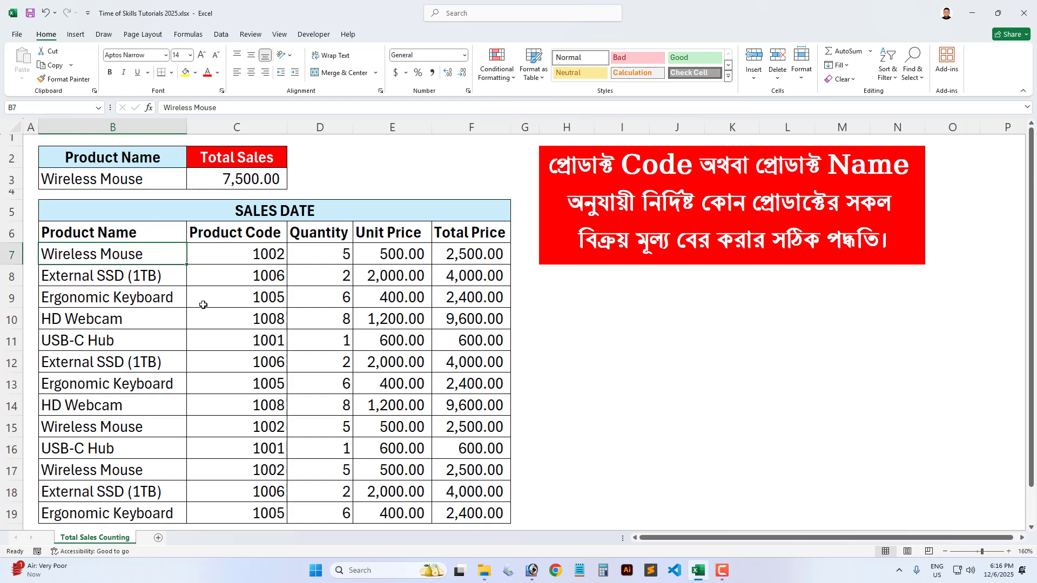
{"action": "left_click", "coordinate": [241, 181]}
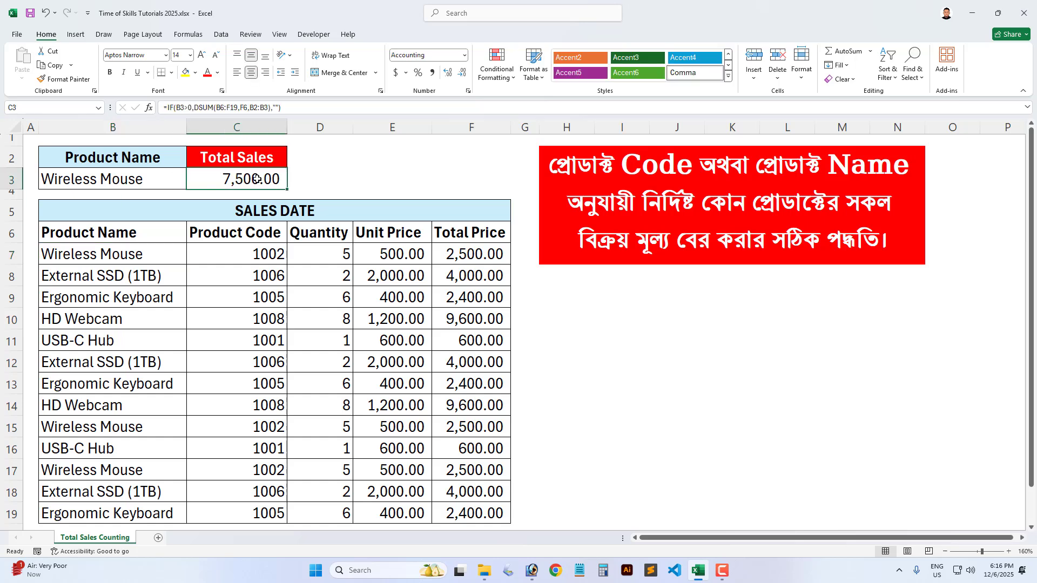
{"action": "left_click", "coordinate": [132, 193]}
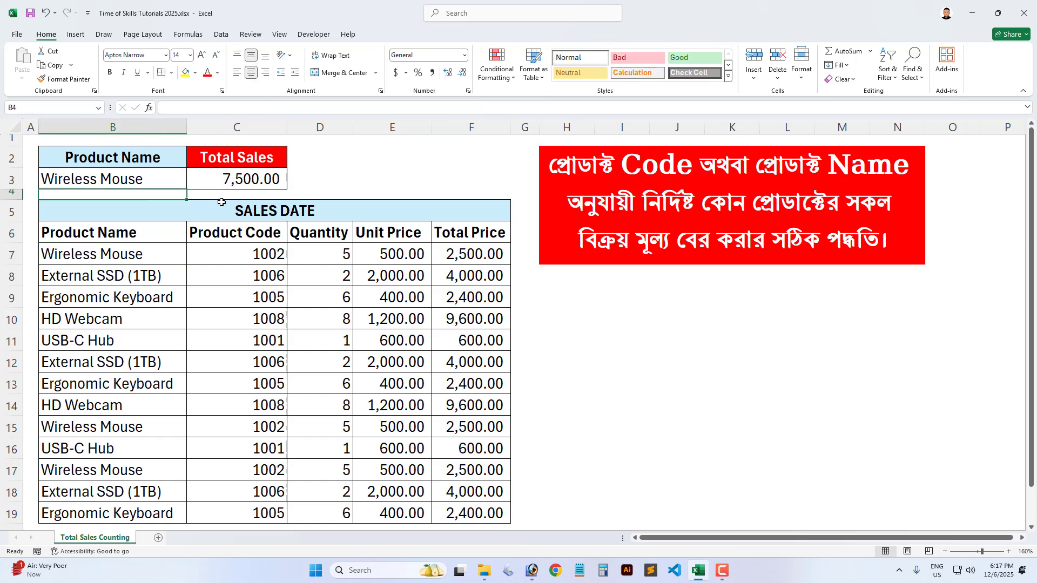
{"action": "left_click", "coordinate": [366, 294]}
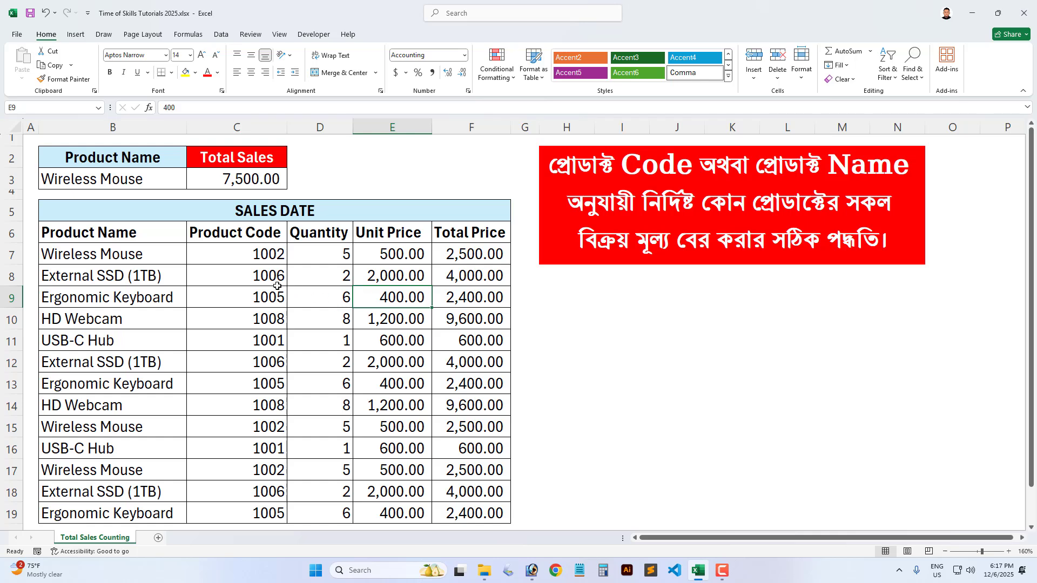
{"action": "left_click", "coordinate": [321, 275]}
{"action": "left_click", "coordinate": [275, 275]}
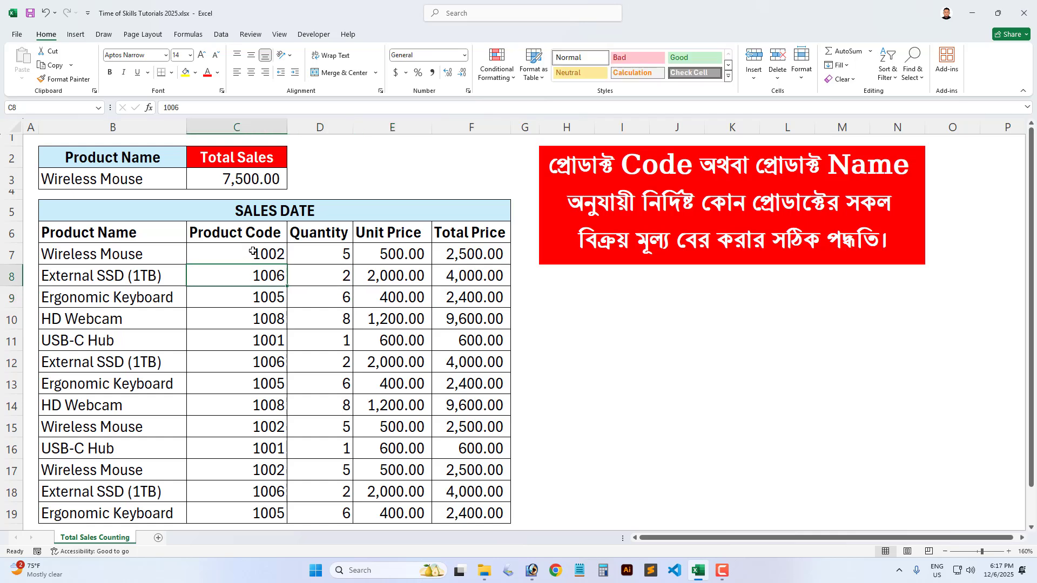
{"action": "left_click", "coordinate": [252, 252]}
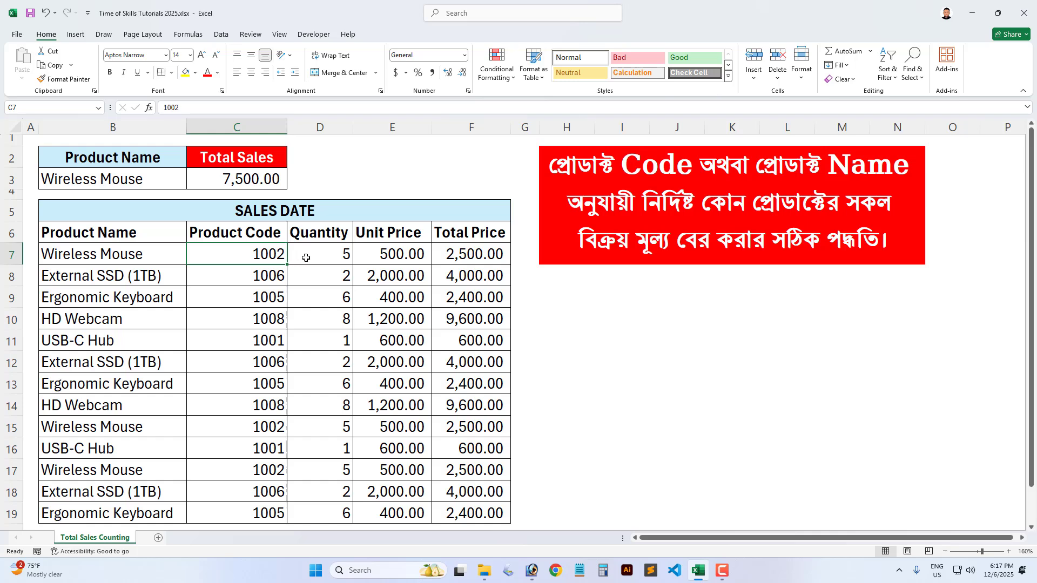
{"action": "left_click", "coordinate": [322, 255]}
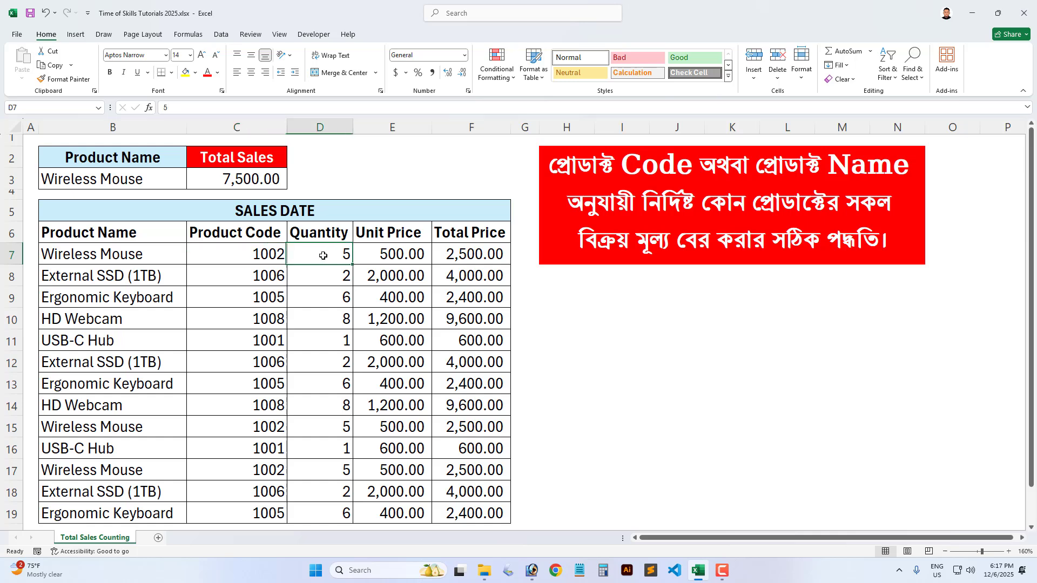
{"action": "left_click", "coordinate": [257, 256]}
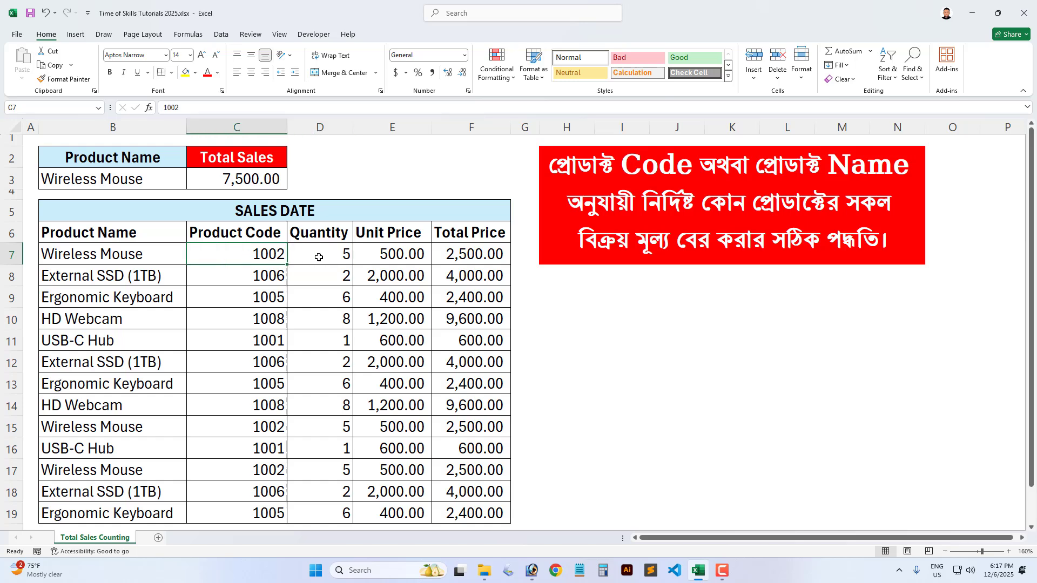